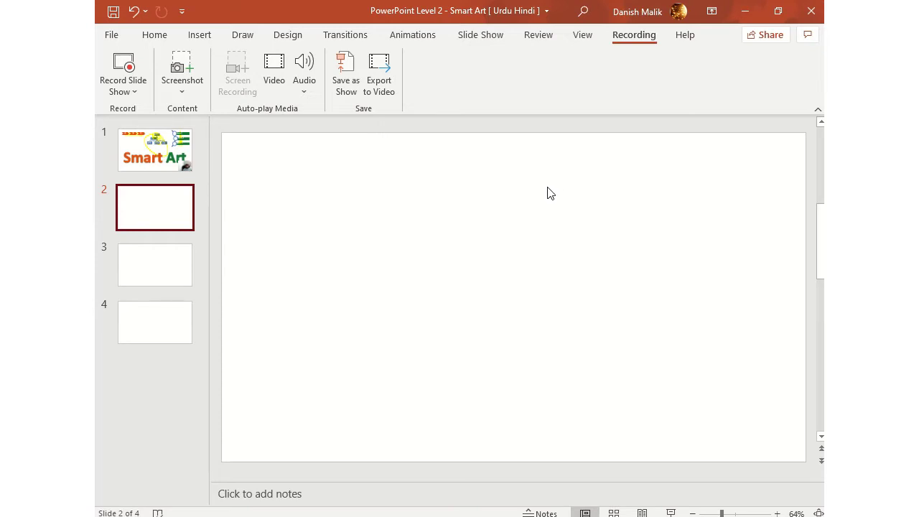
Insert a Basic Chevron Process SmartArt from the Process category onto slide 2.
click(204, 36)
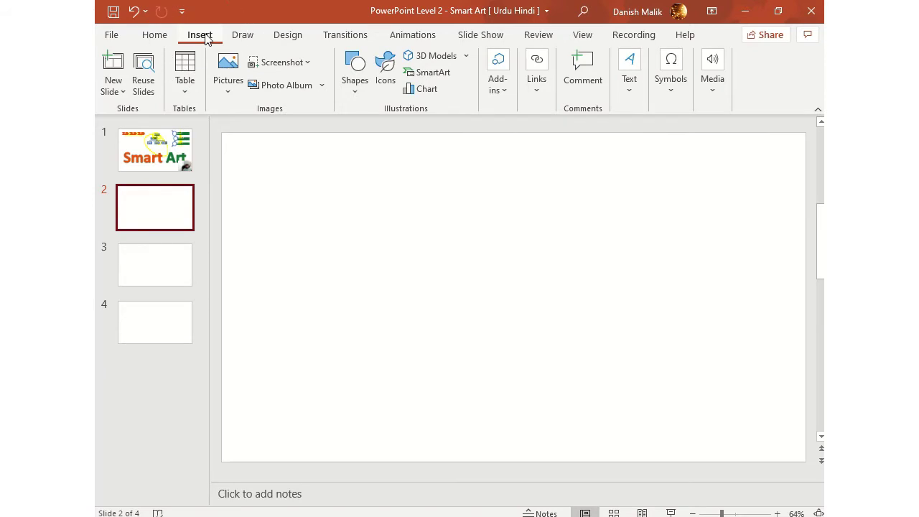
click(429, 72)
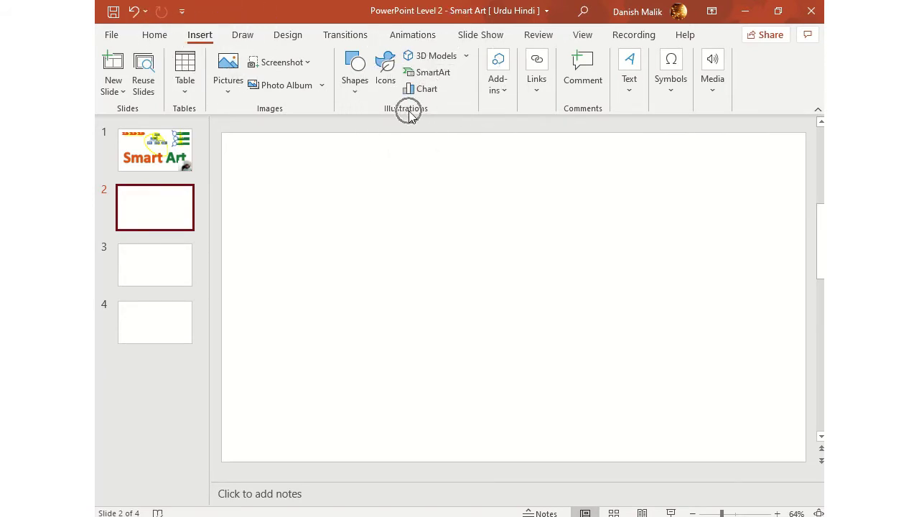
click(433, 72)
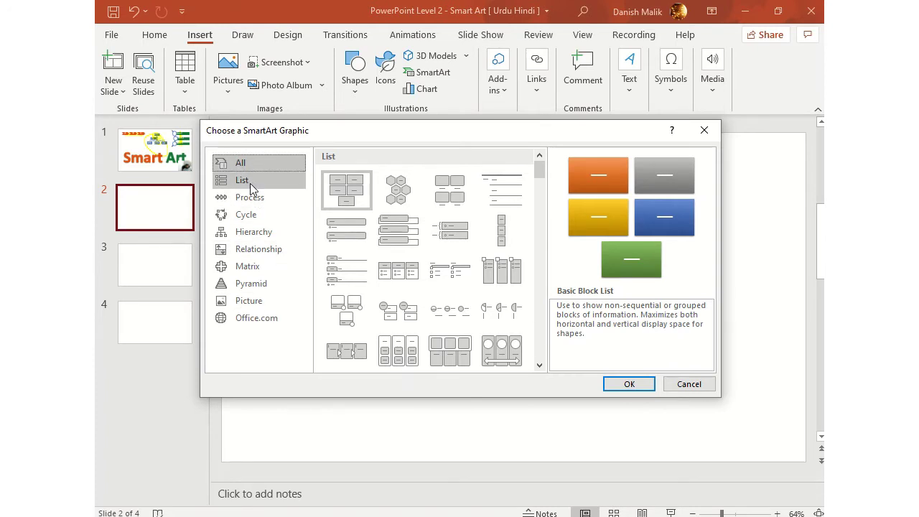
click(250, 188)
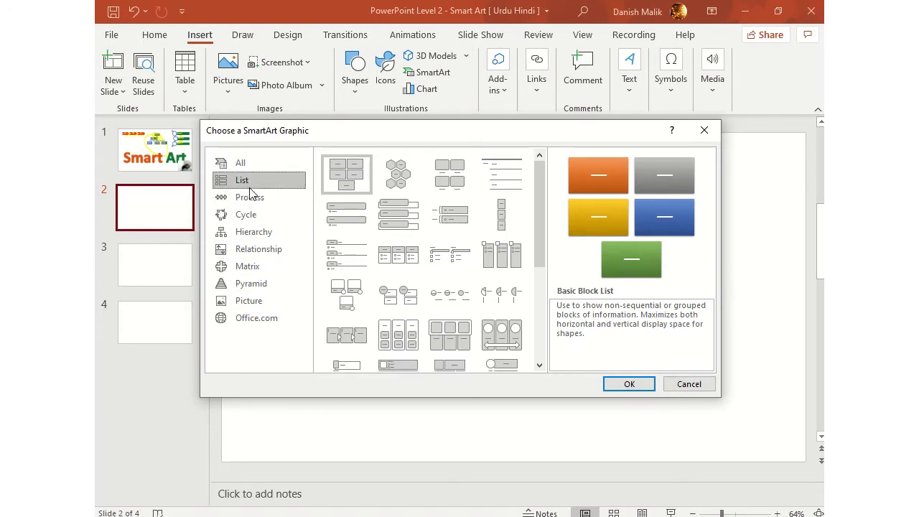
click(250, 201)
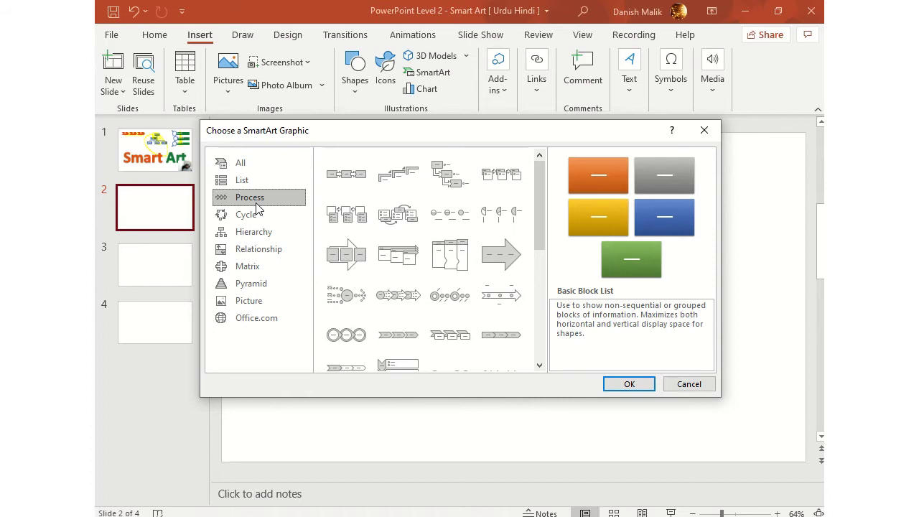
click(388, 341)
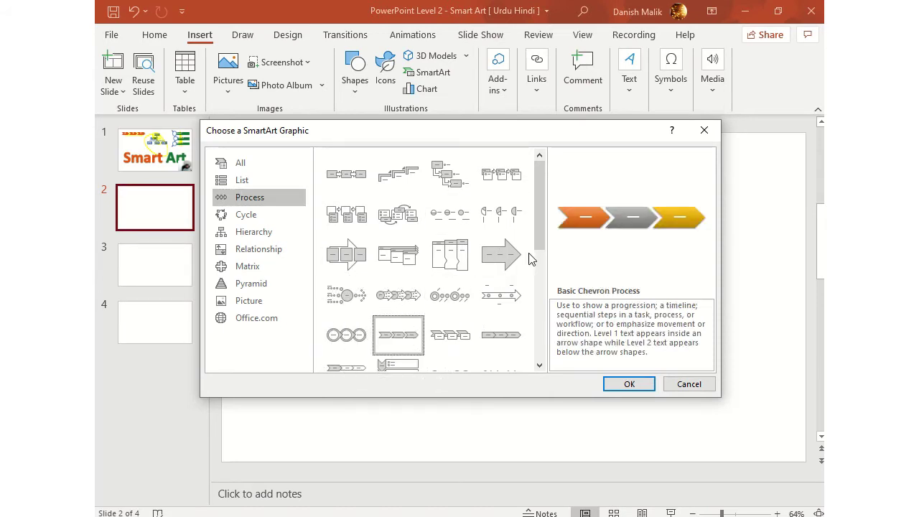
click(402, 337)
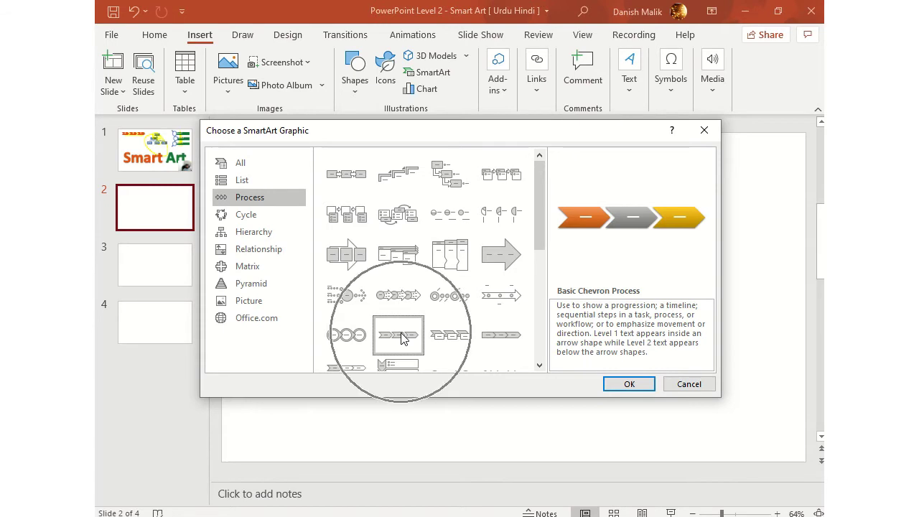
click(626, 385)
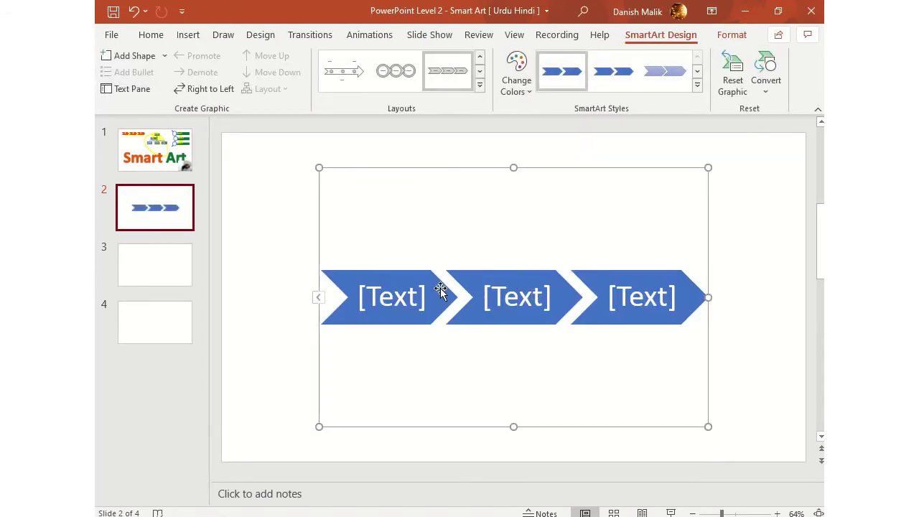
Label the three chevrons Start, Middle and End, correcting the 'Ebd' typo.
click(409, 299)
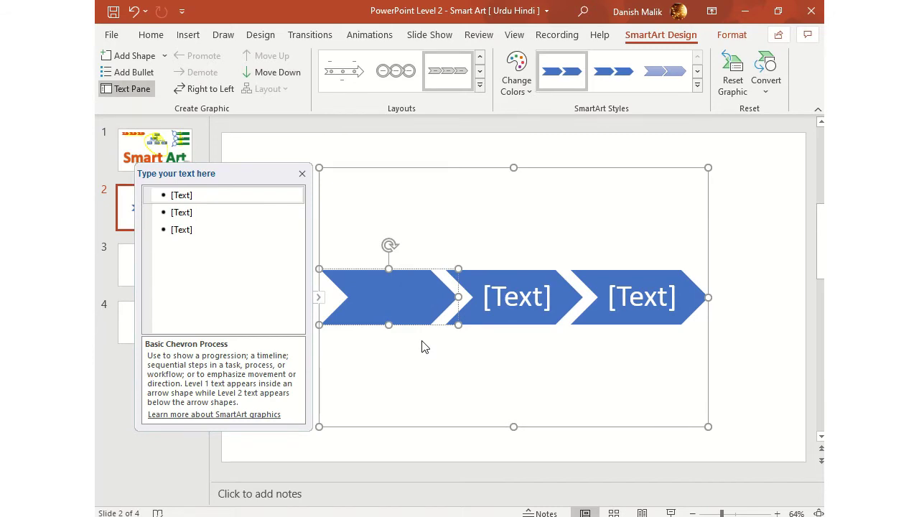
text(Start)
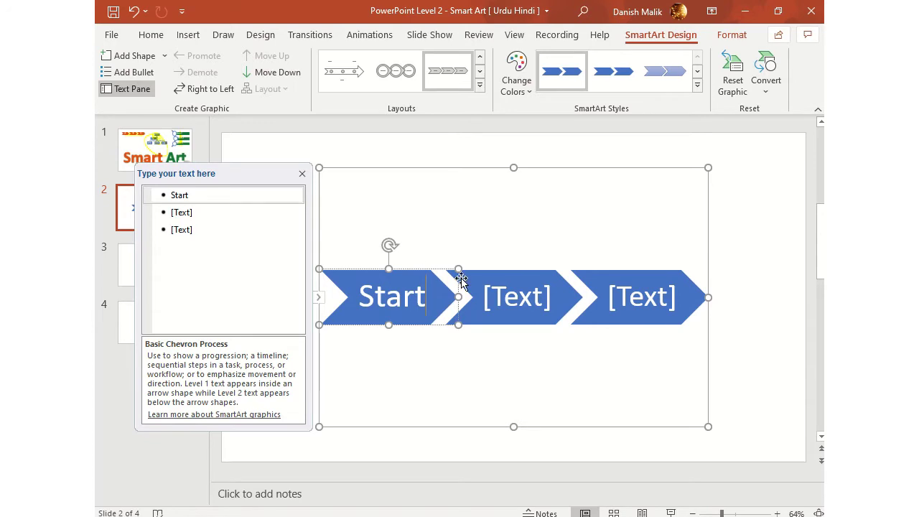
click(503, 320)
text(Mi)
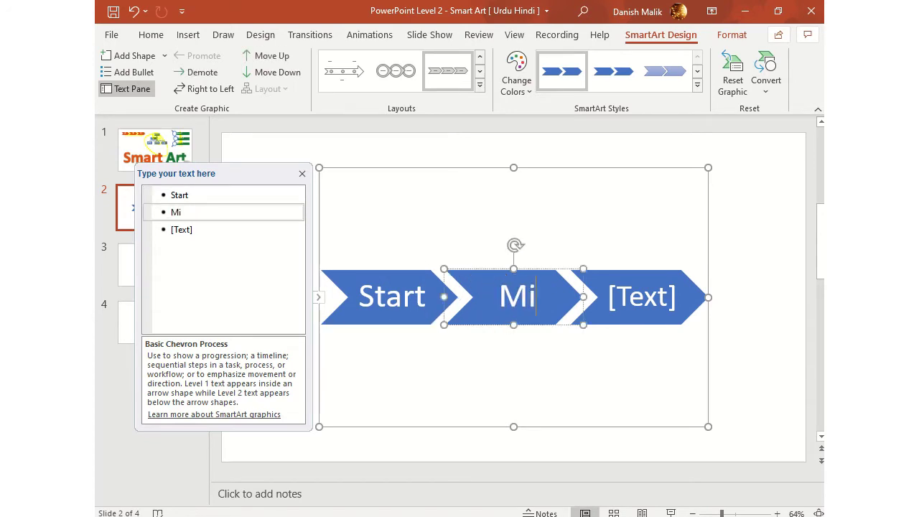
text(ddle)
click(650, 294)
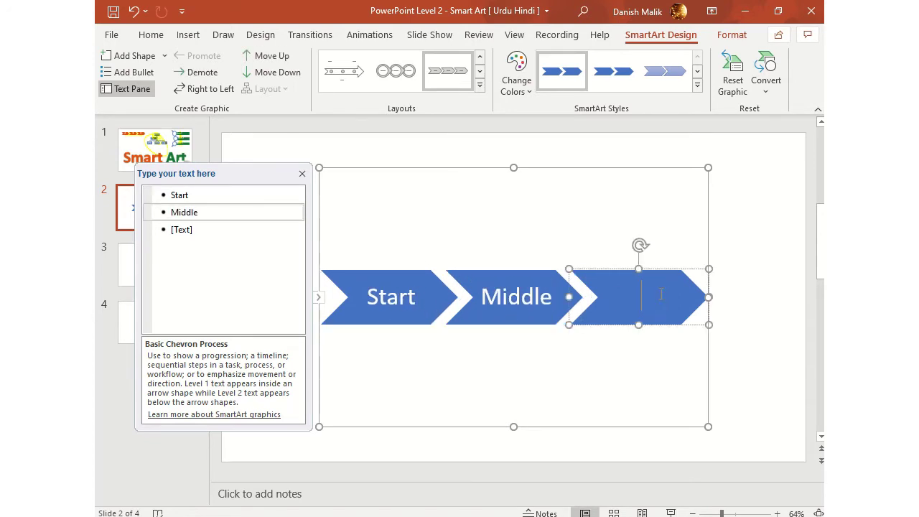
text(Ebd)
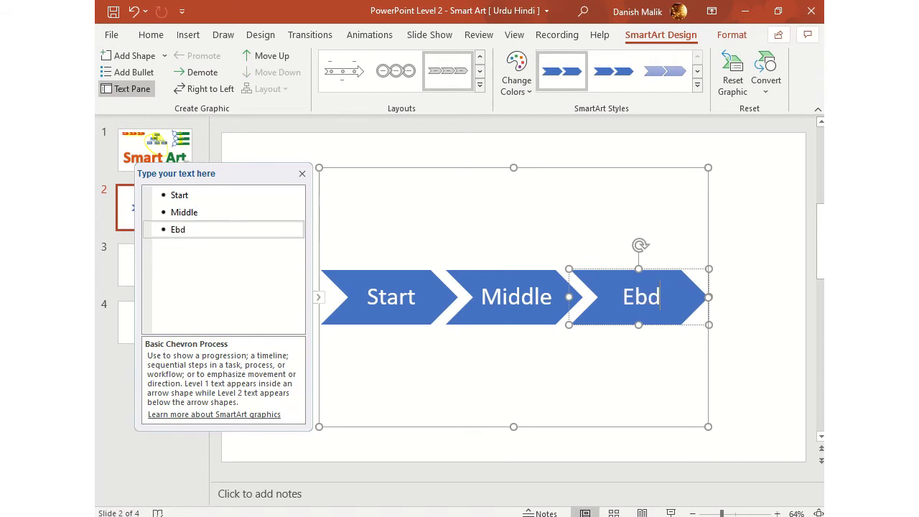
key(BackSpace)
key(BackSpace)
text(nd)
click(740, 229)
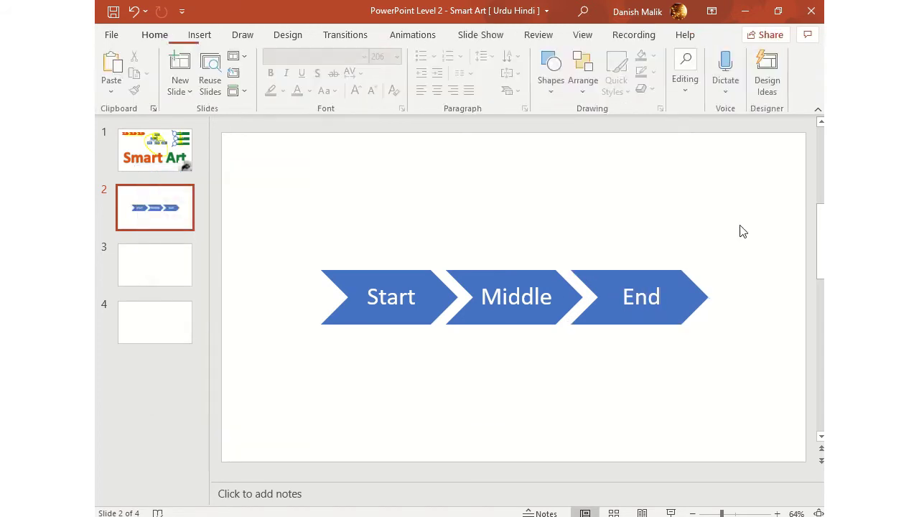
click(594, 271)
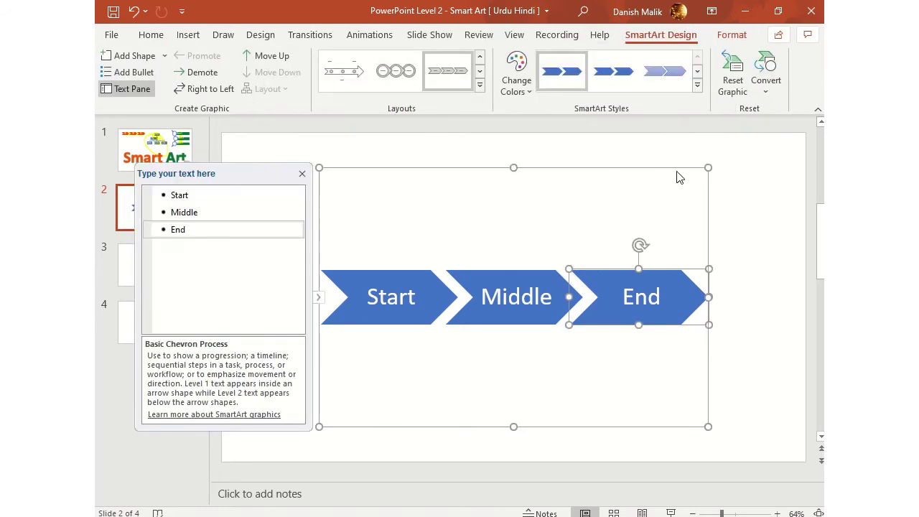
Enlarge the chevron graphic by dragging its corners toward the slide edges.
drag(707, 167, 766, 147)
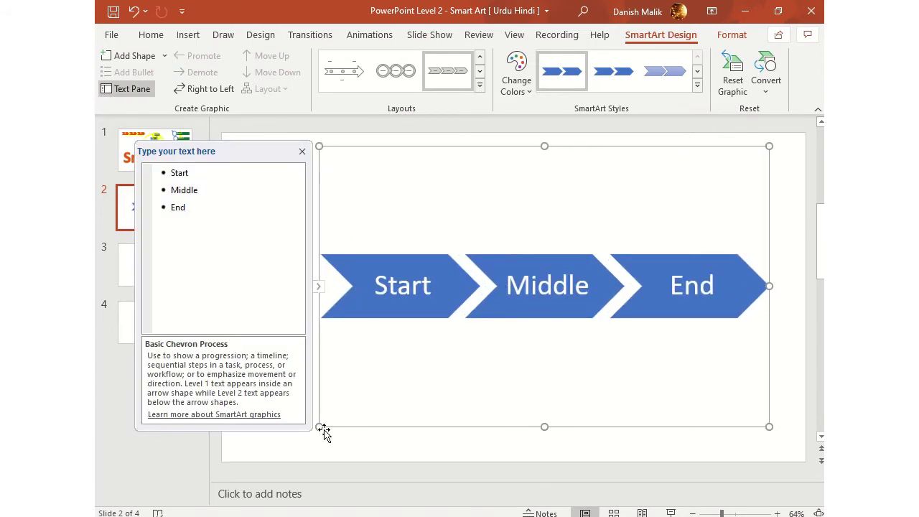
mouse_move(319, 427)
mouse_down()
mouse_move(224, 457)
mouse_move(310, 407)
mouse_up()
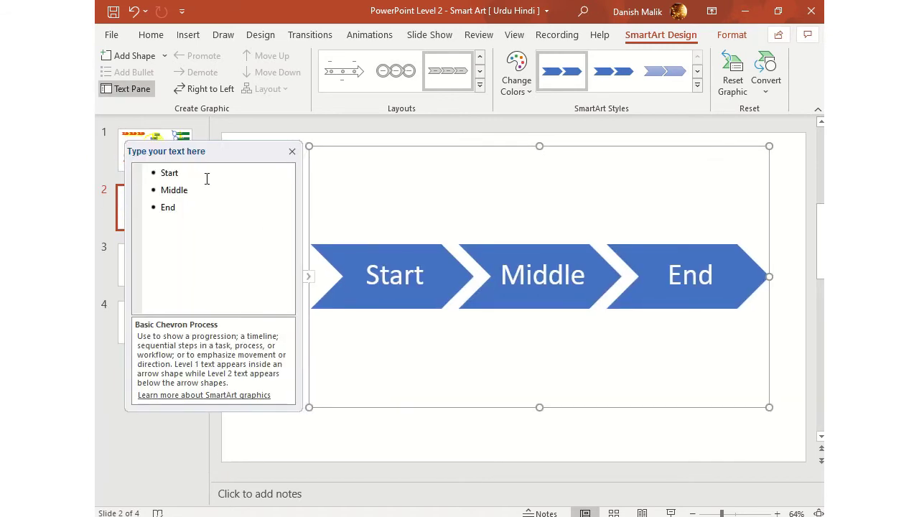
click(205, 176)
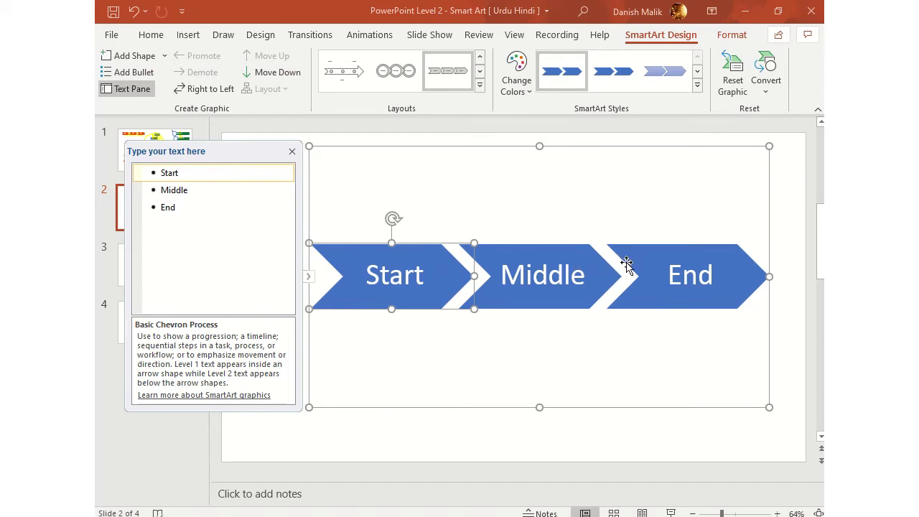
click(209, 213)
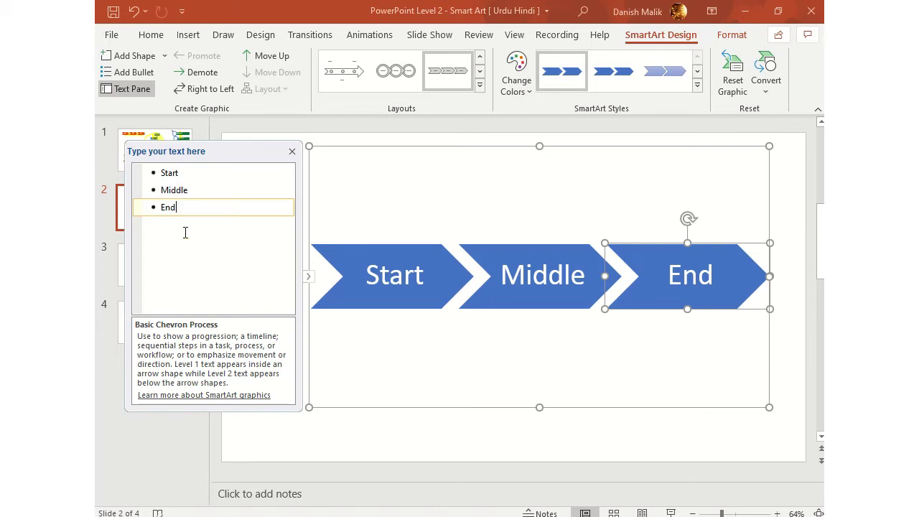
Add a fourth chevron labelled 'Review' after End in the Text Pane.
key(Return)
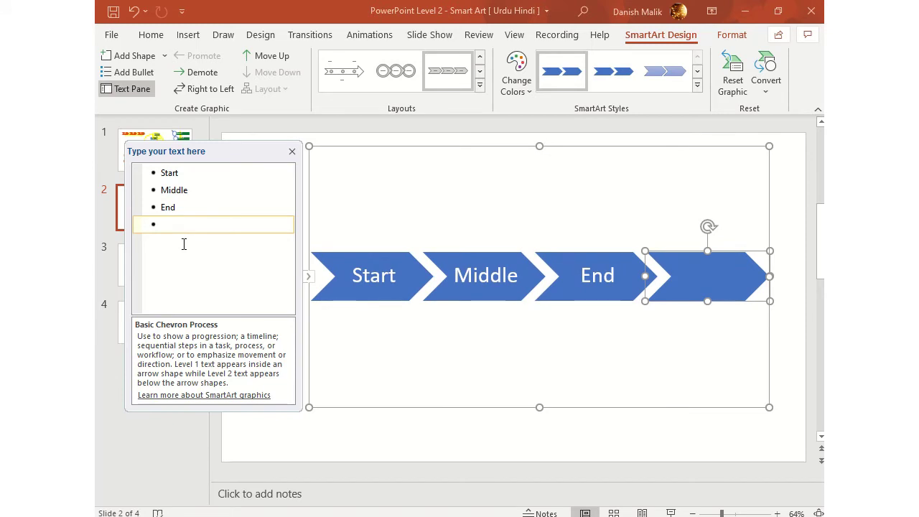
text(Review)
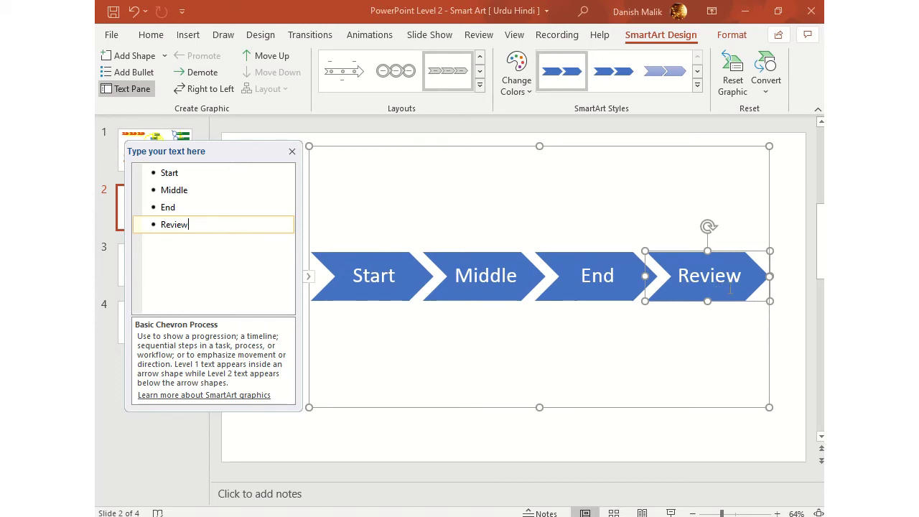
click(730, 289)
click(709, 280)
click(699, 287)
click(694, 288)
click(694, 290)
Delete the Review entry so only Start, Middle and End remain.
click(694, 290)
click(694, 290)
click(694, 289)
click(694, 290)
click(694, 289)
click(694, 290)
drag(234, 244, 101, 225)
key(Delete)
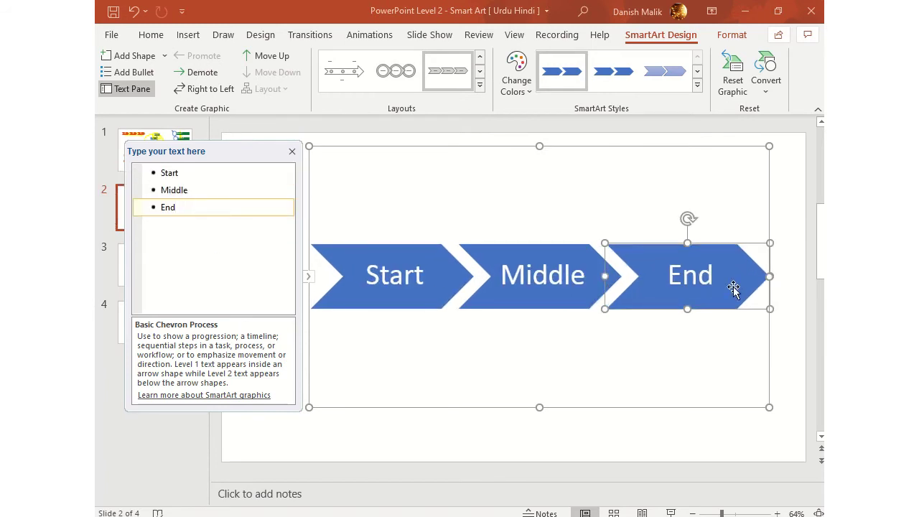
Insert an Organization Chart SmartArt from the Hierarchy category on blank slide 3.
click(467, 136)
click(188, 264)
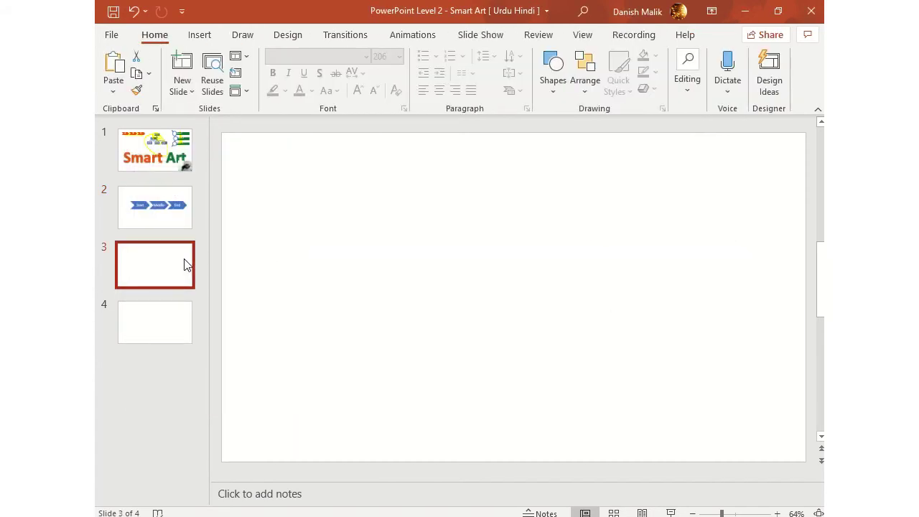
click(201, 35)
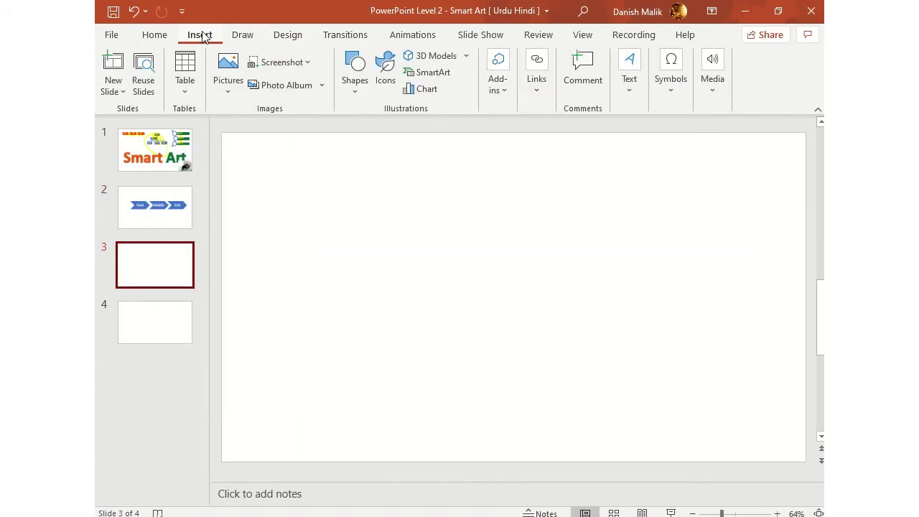
click(429, 73)
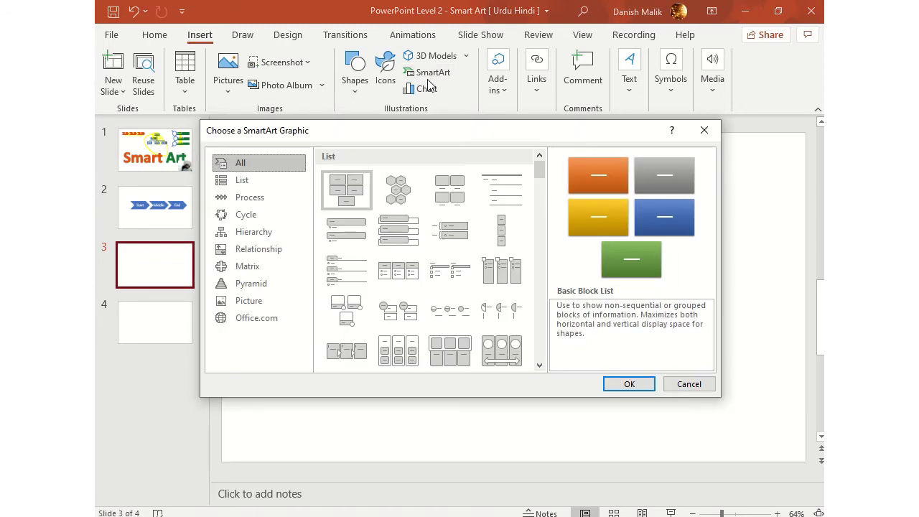
click(247, 237)
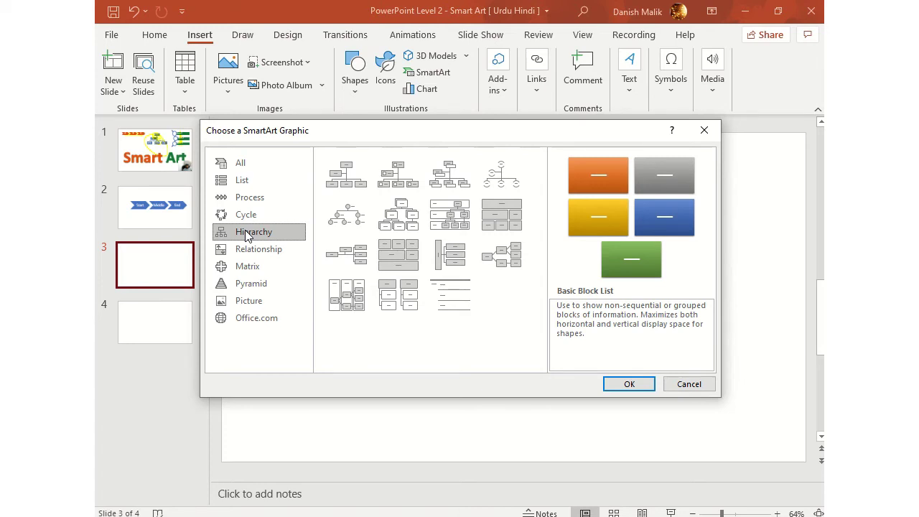
click(350, 181)
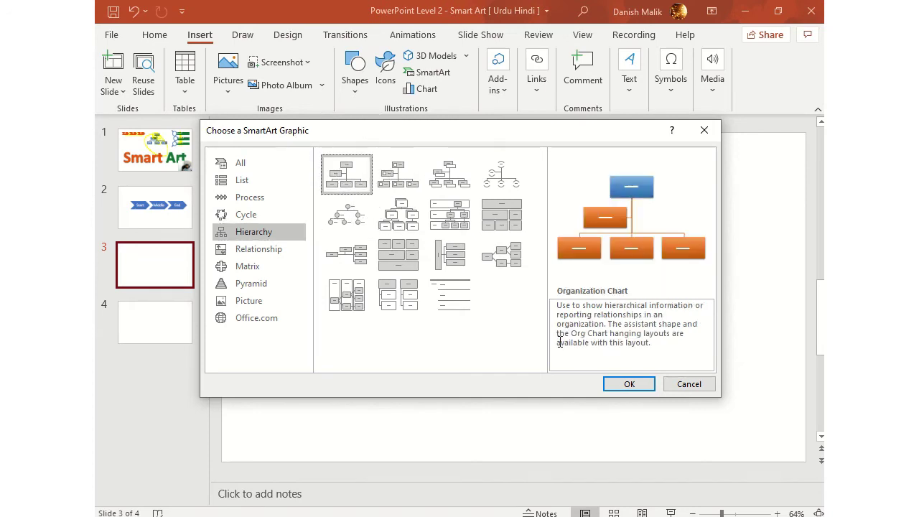
click(634, 388)
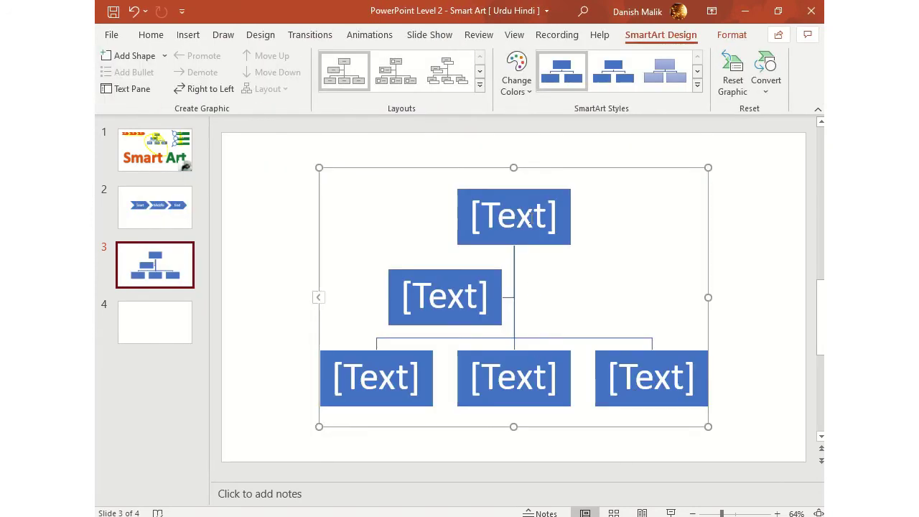
Label the org chart boxes CEO, PA, HR, FIN and IT.
click(530, 219)
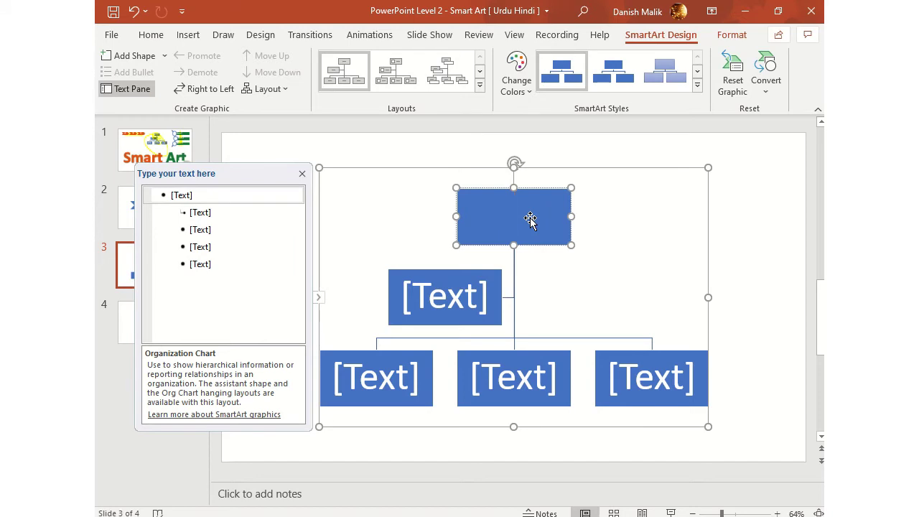
text(CEO)
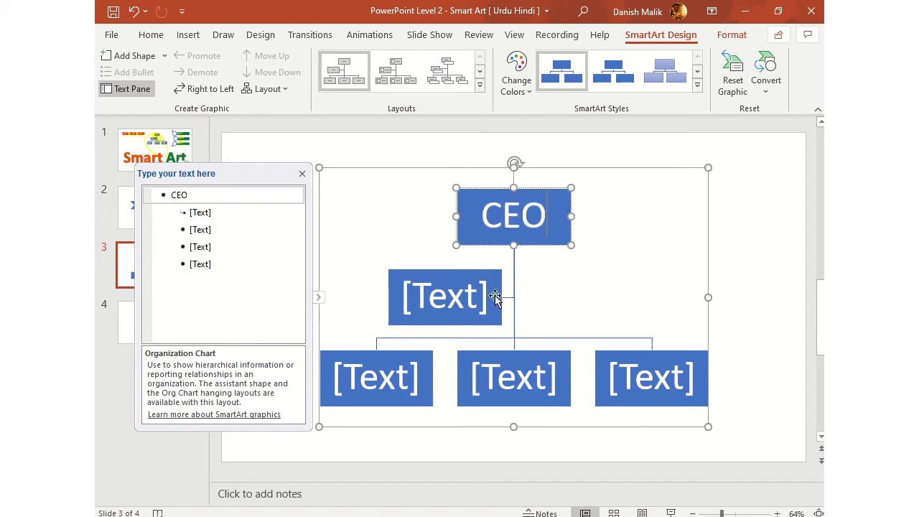
click(470, 305)
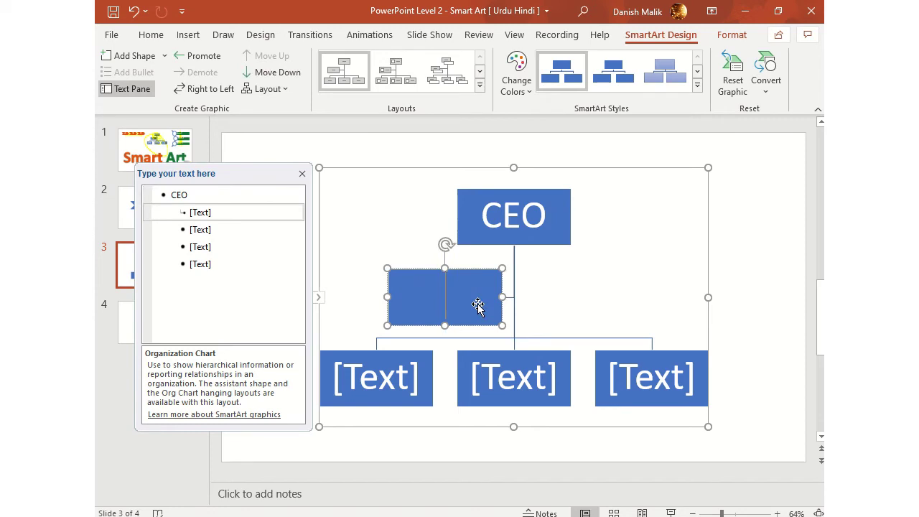
text(PA)
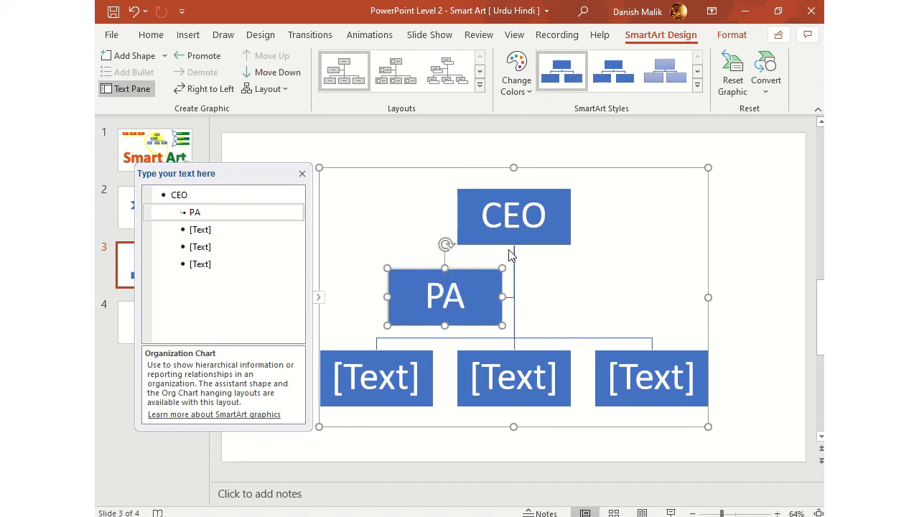
click(406, 375)
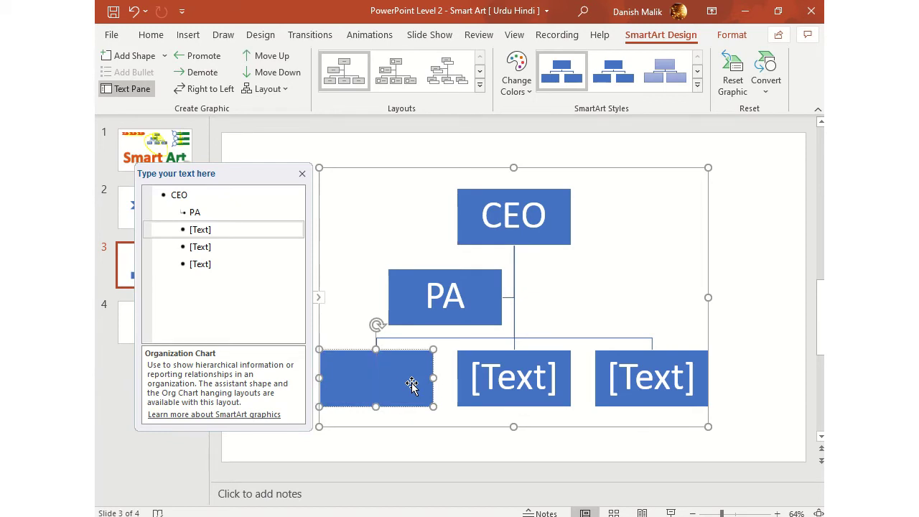
text(HR)
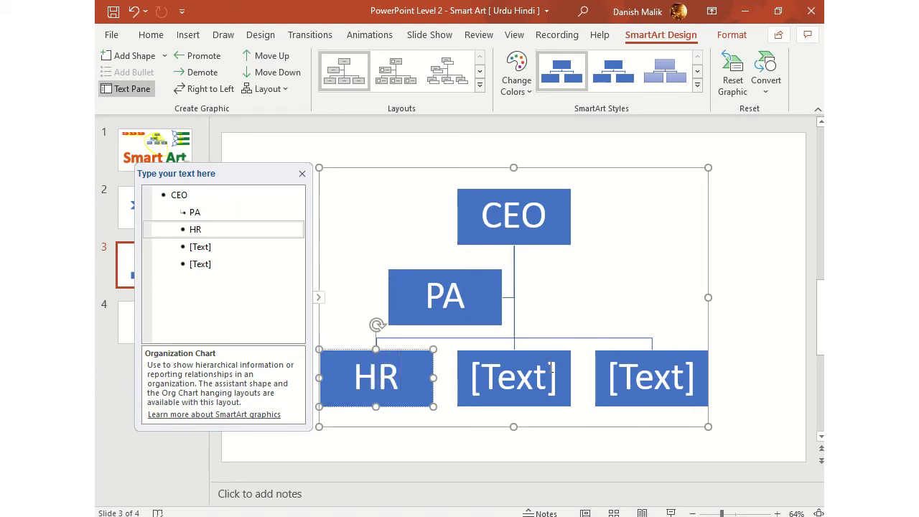
click(532, 367)
text(FIN)
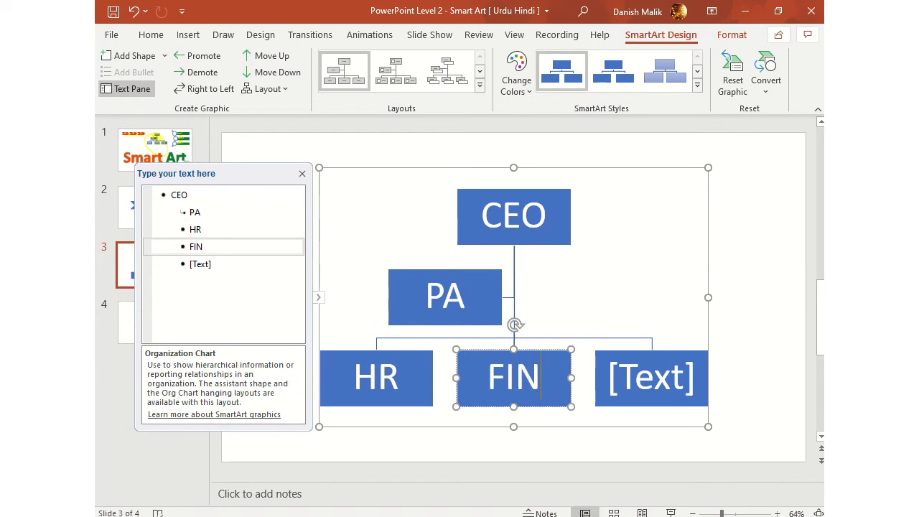
click(632, 391)
text(I)
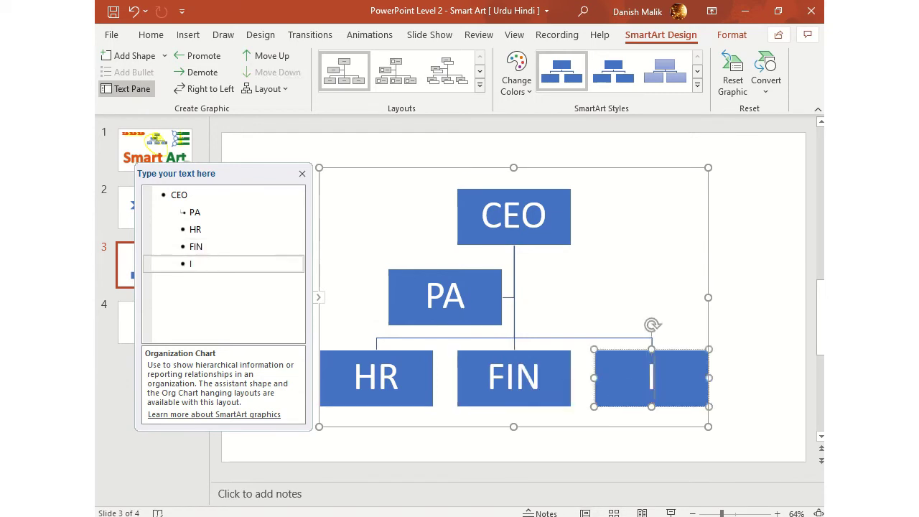
text(T)
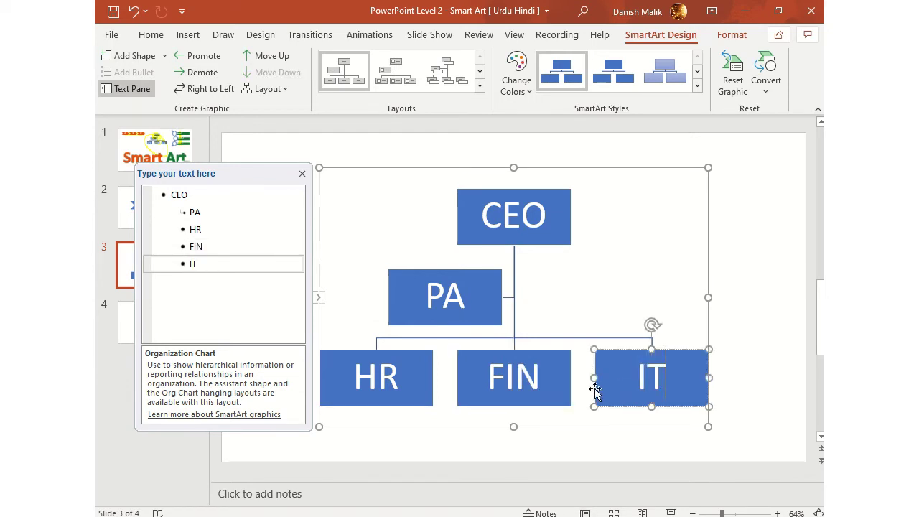
Relabel the bottom boxes HR, FIN and IT as CHRO, CFO and CIO.
click(402, 381)
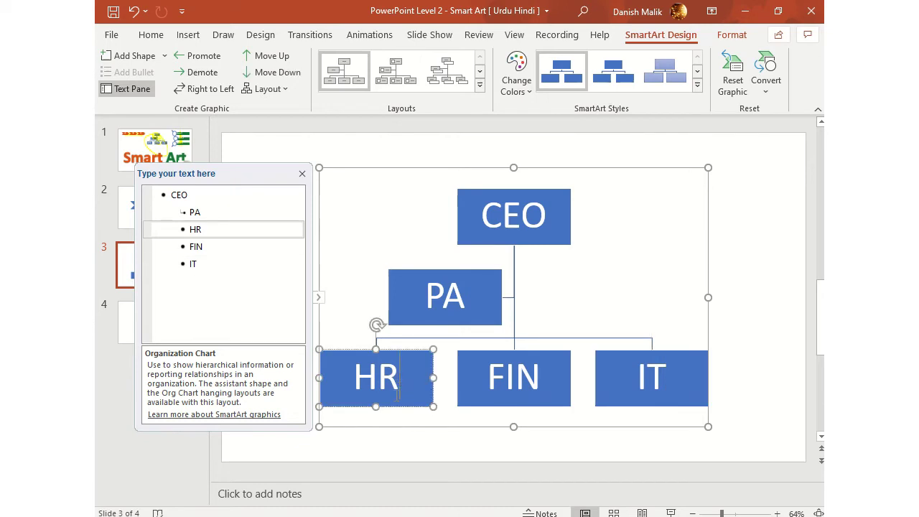
key(BackSpace)
key(BackSpace)
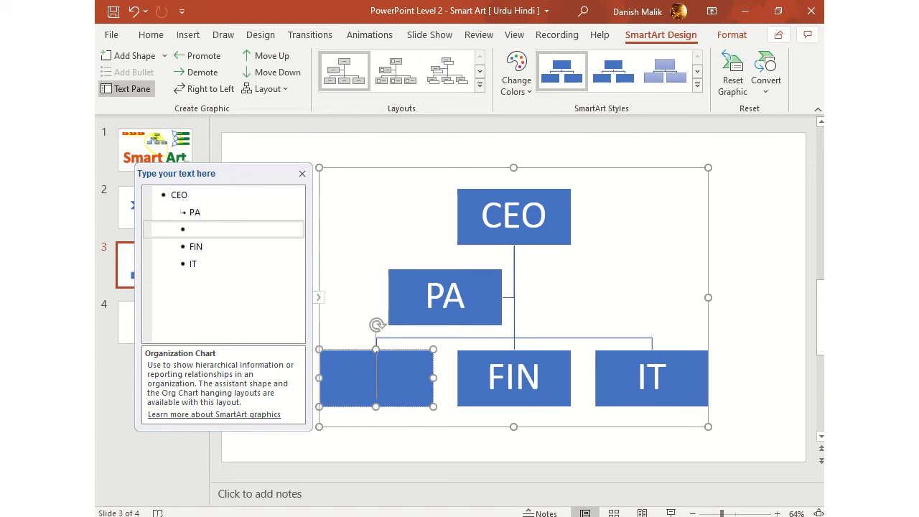
text(CHRO)
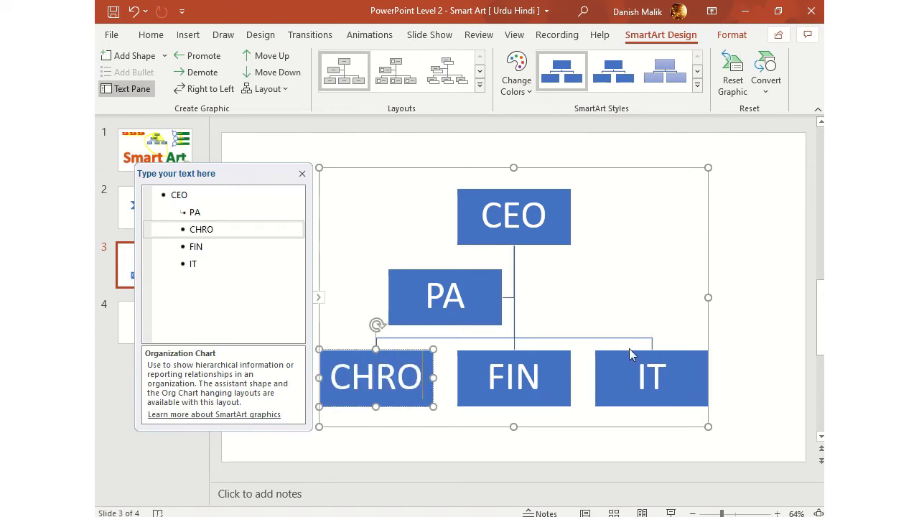
click(538, 375)
key(BackSpace)
key(BackSpace)
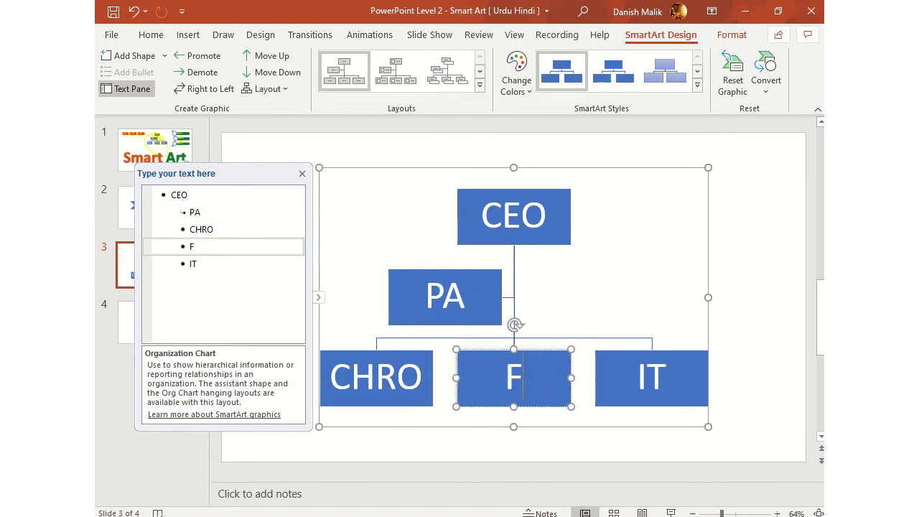
key(BackSpace)
text(CFO)
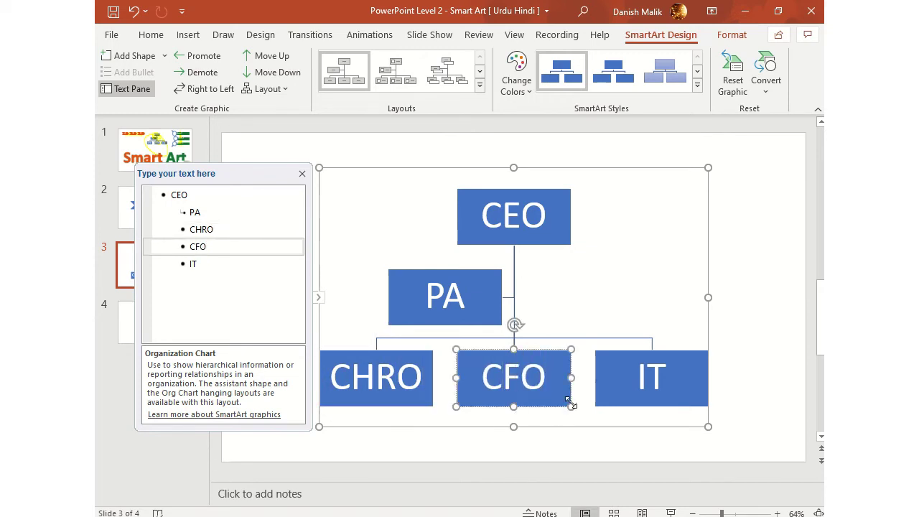
click(646, 380)
key(BackSpace)
key(BackSpace)
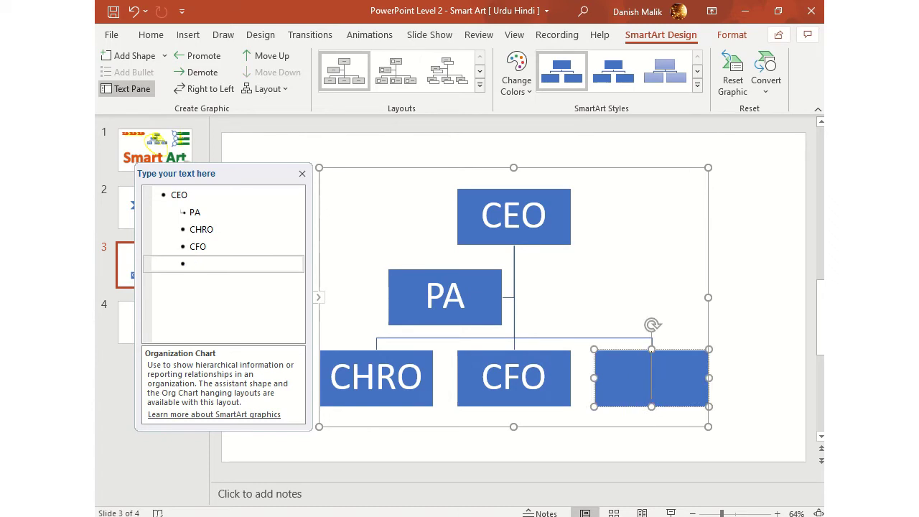
text(CIO)
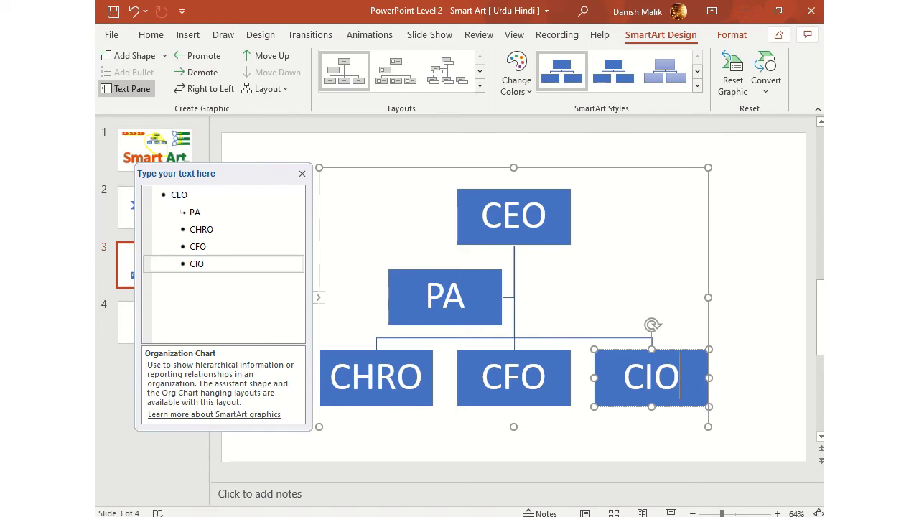
click(236, 263)
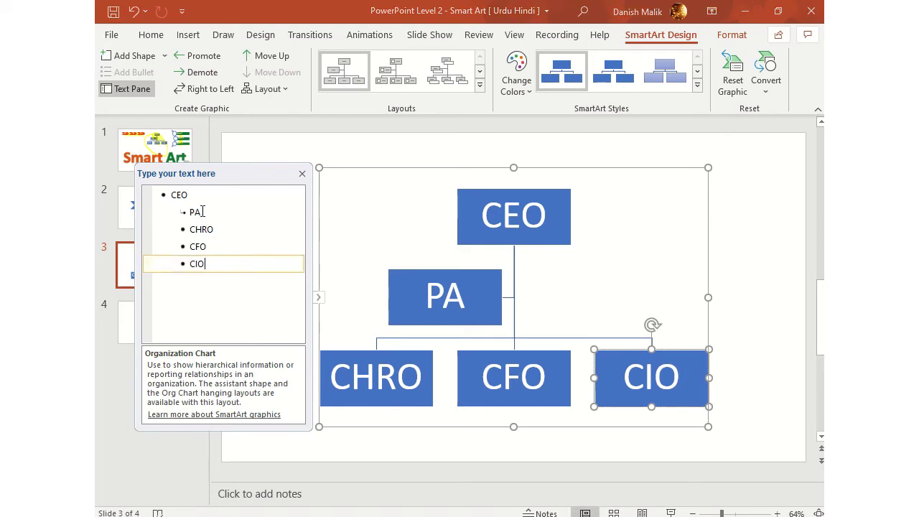
Add an extra 'ER' box after CIO, then delete it again.
click(213, 263)
key(Return)
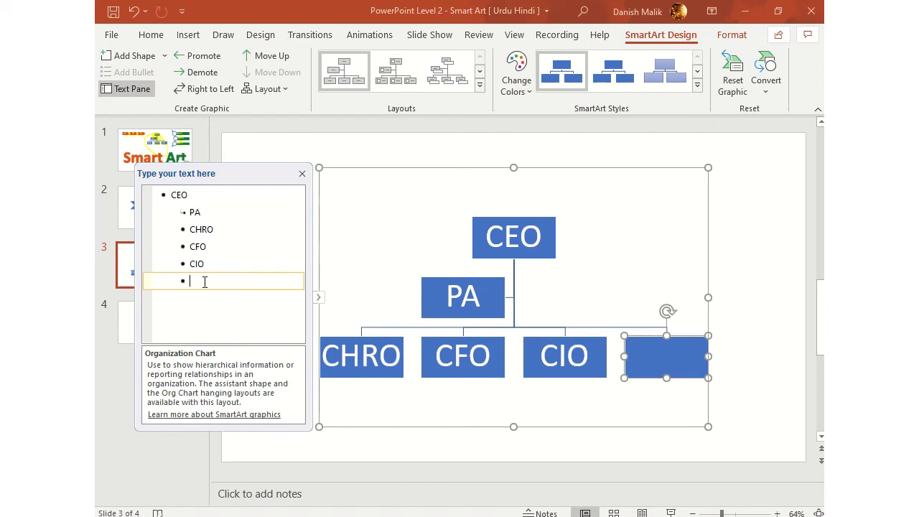
text(ER)
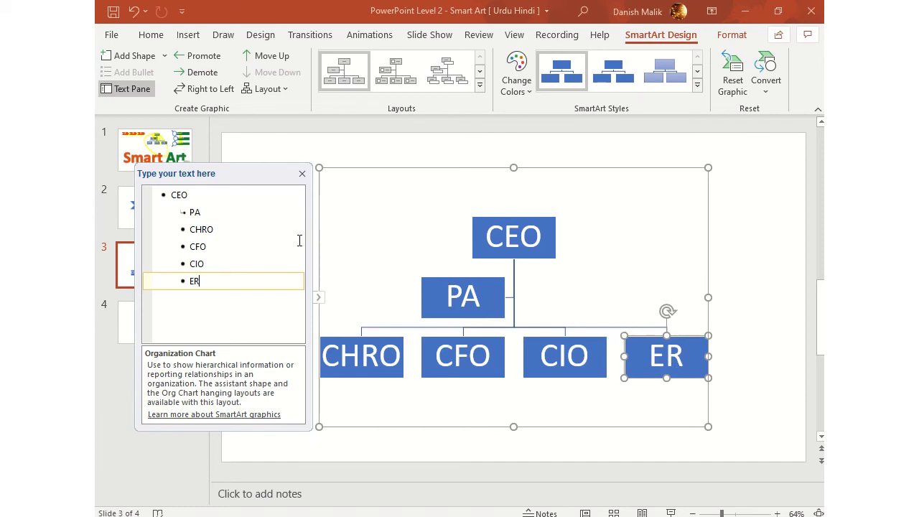
key(BackSpace)
key(BackSpace)
key(BackSpace)
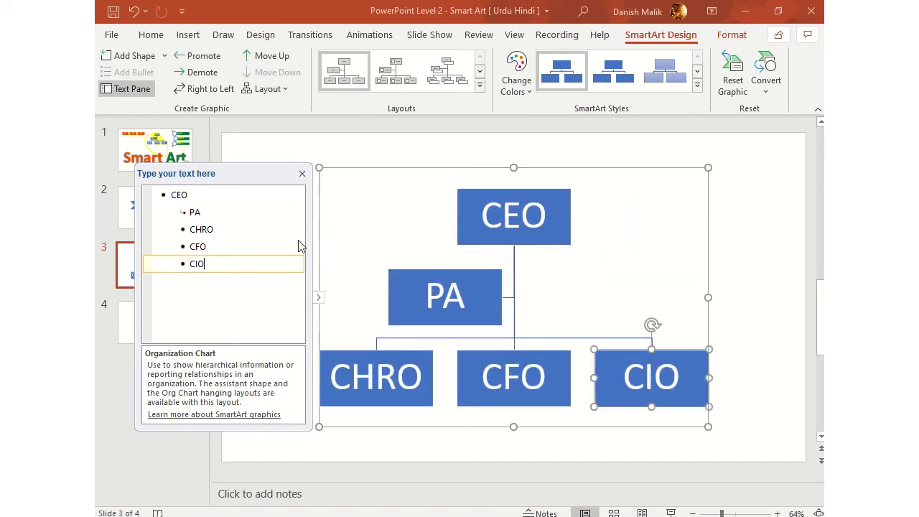
Insert a Vertical Curved List SmartArt from the List category on slide 4.
click(131, 323)
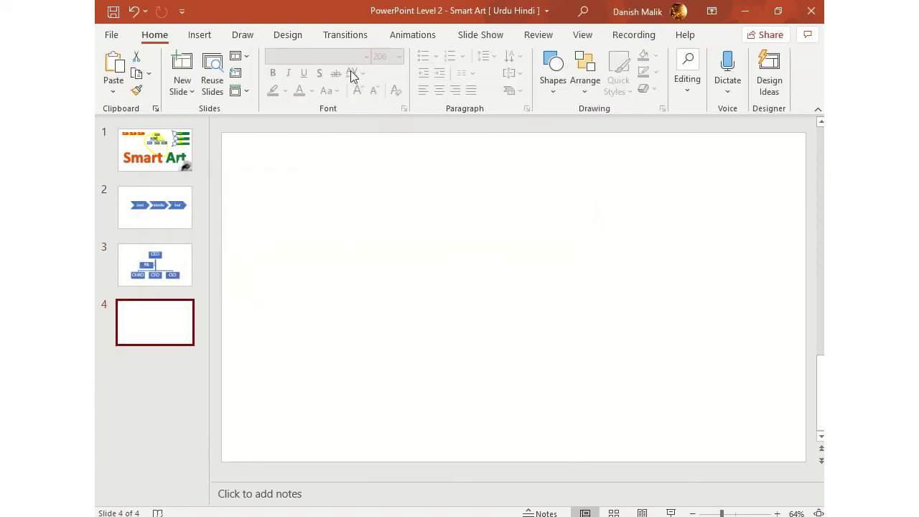
click(199, 36)
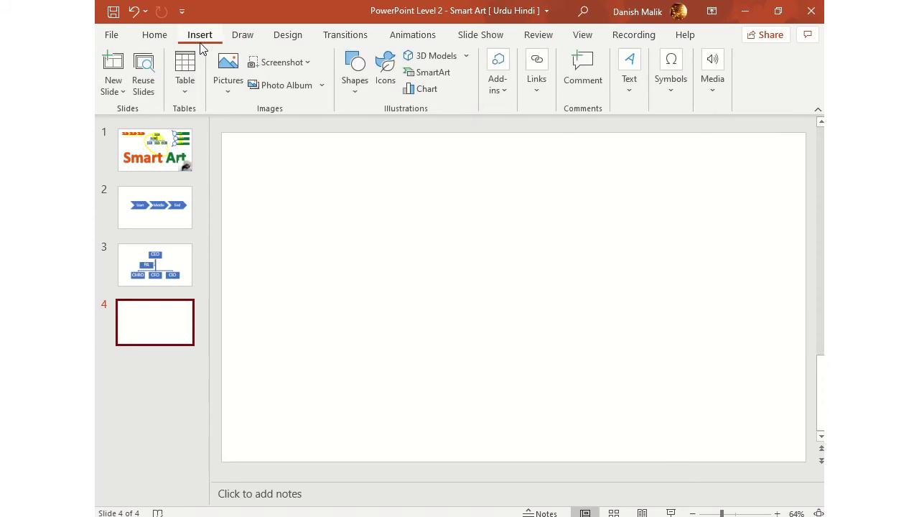
click(434, 74)
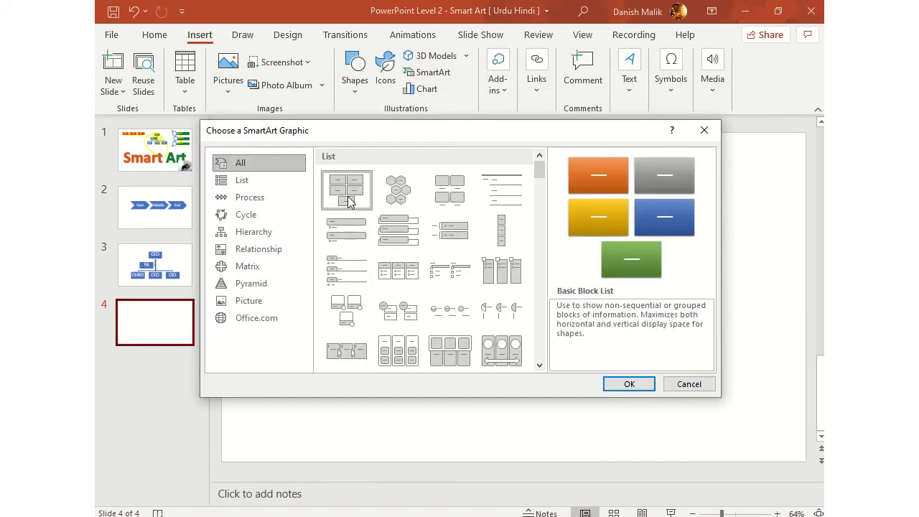
click(259, 196)
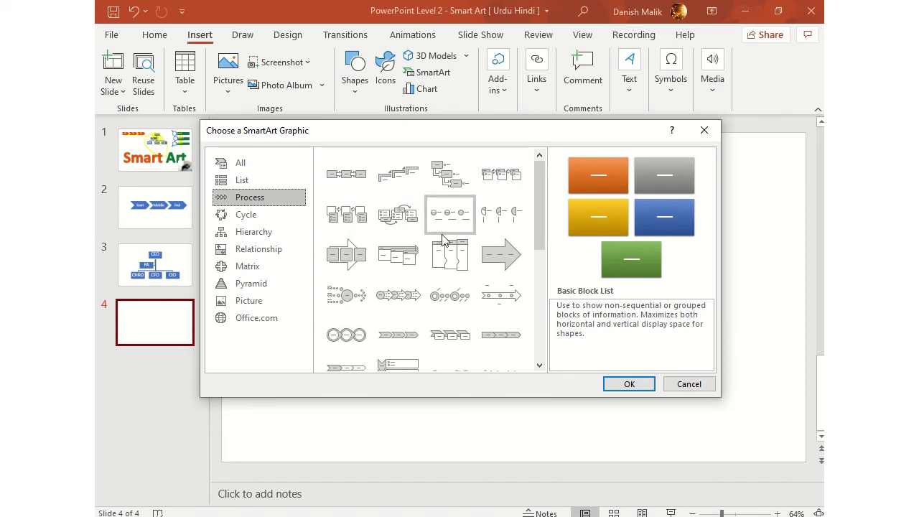
scroll(443, 245, down, 3)
scroll(473, 253, down, 1)
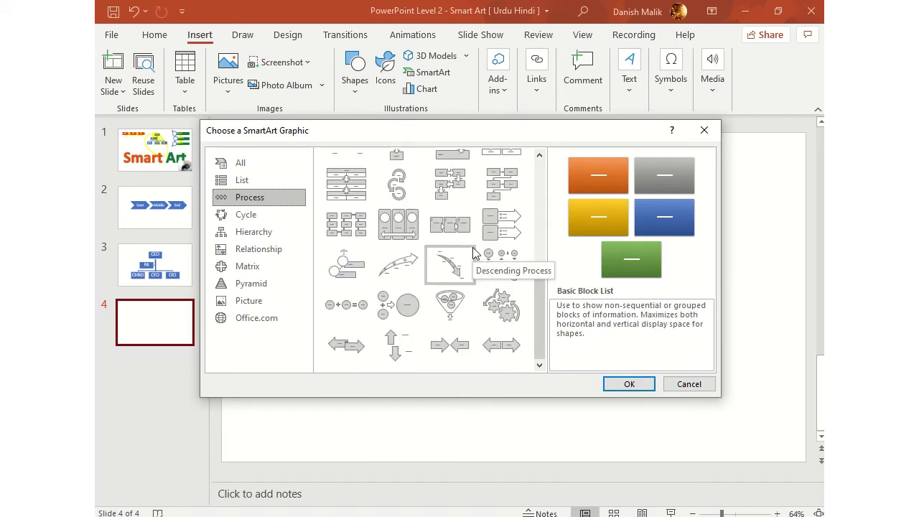
scroll(473, 252, down, 3)
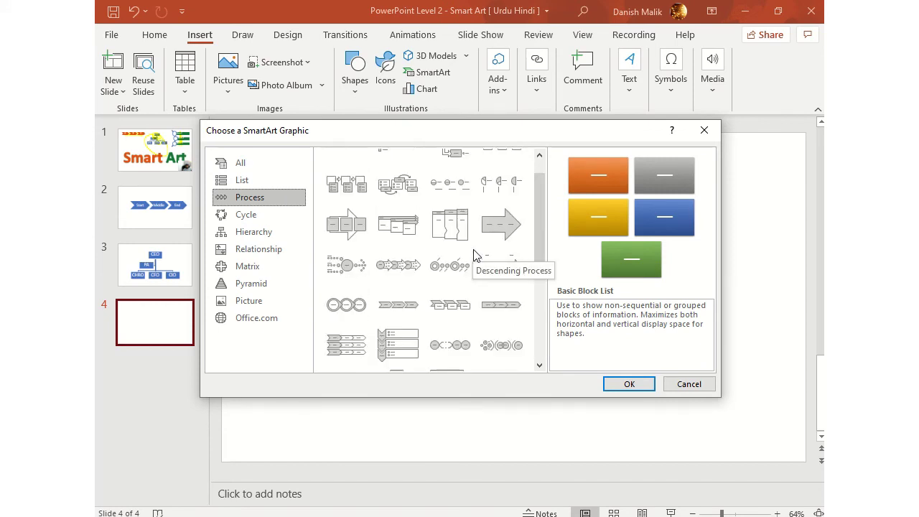
scroll(473, 252, up, 1)
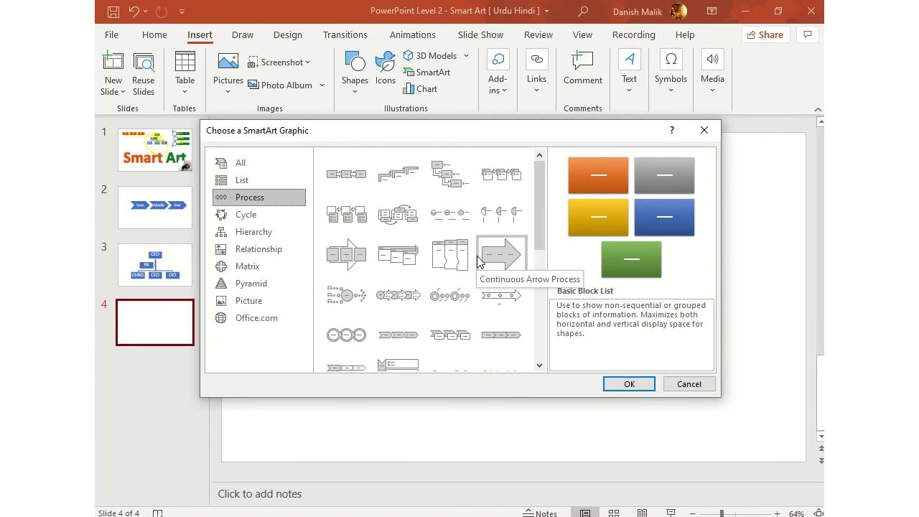
click(242, 180)
scroll(475, 262, down, 3)
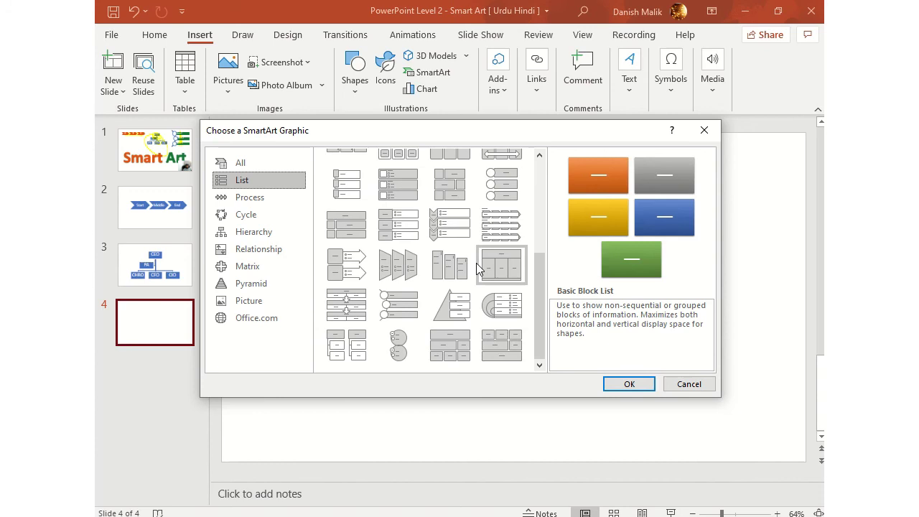
click(411, 309)
click(647, 381)
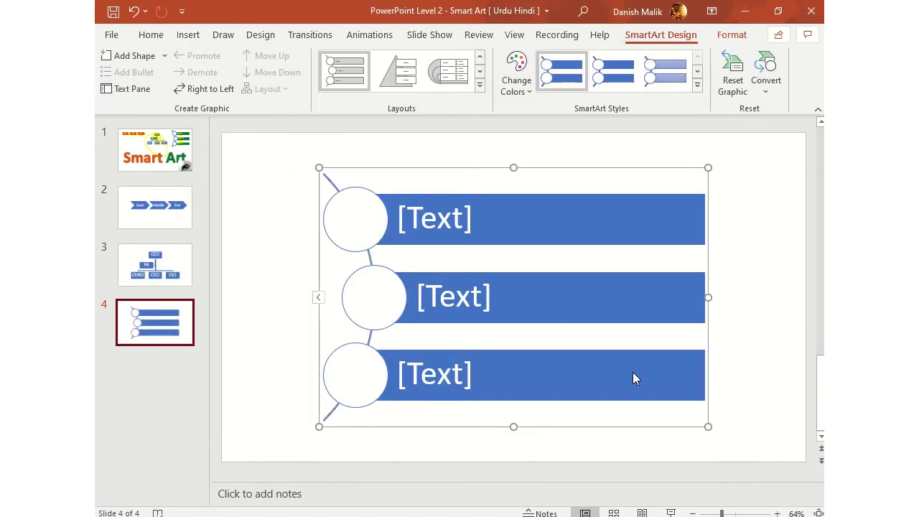
Type Point 1, Point 2 and Point 3 into the three curved-list bars.
click(492, 205)
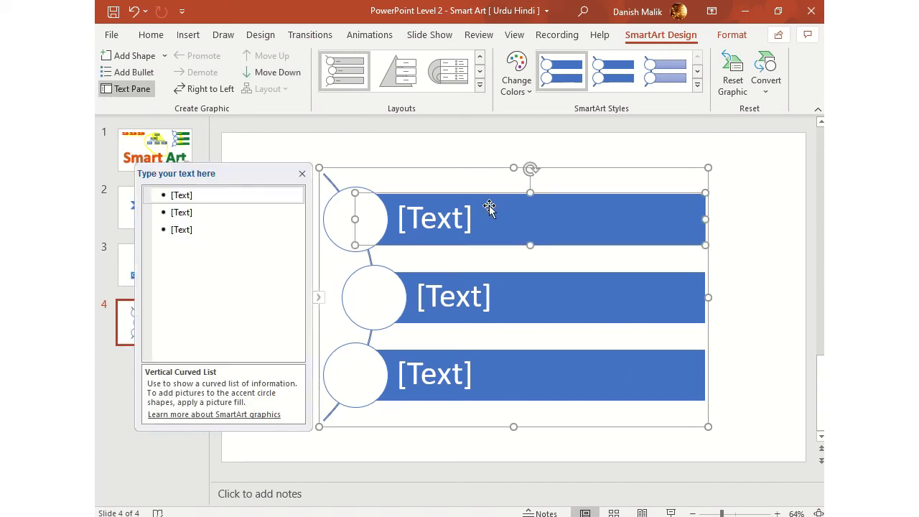
click(471, 230)
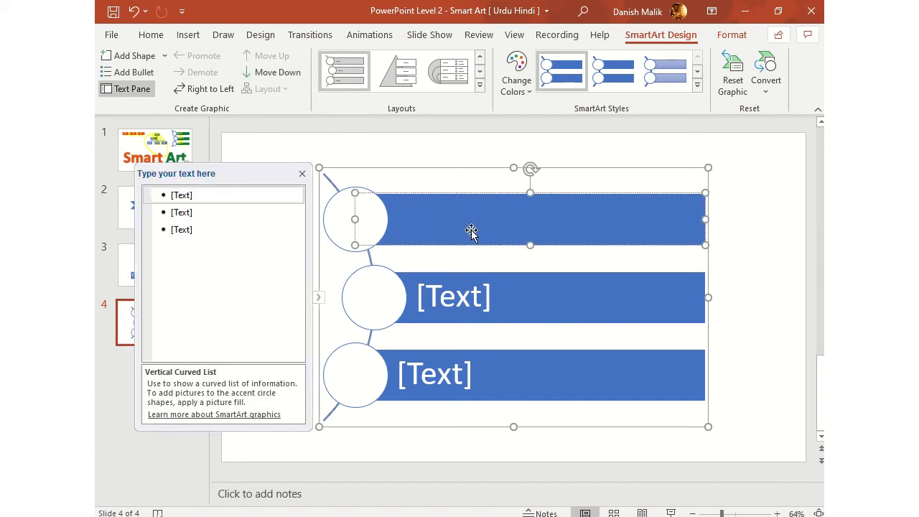
text(P)
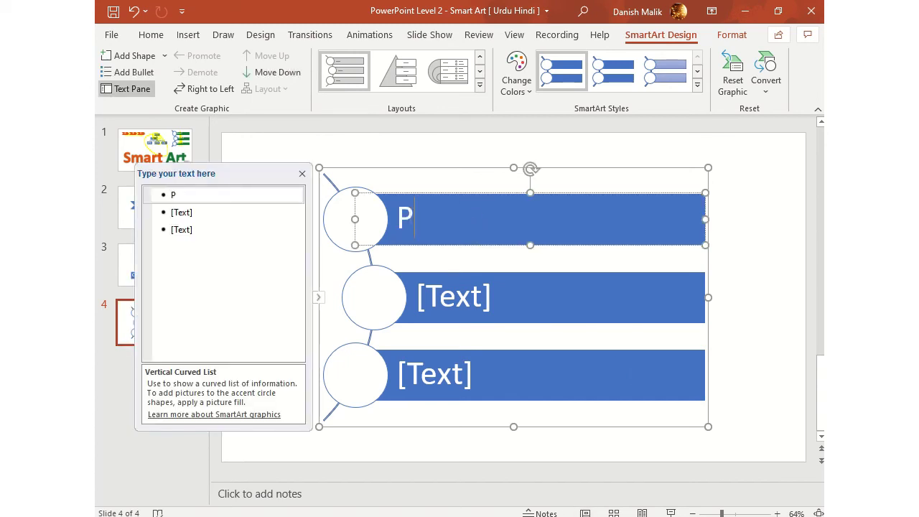
text(oinr)
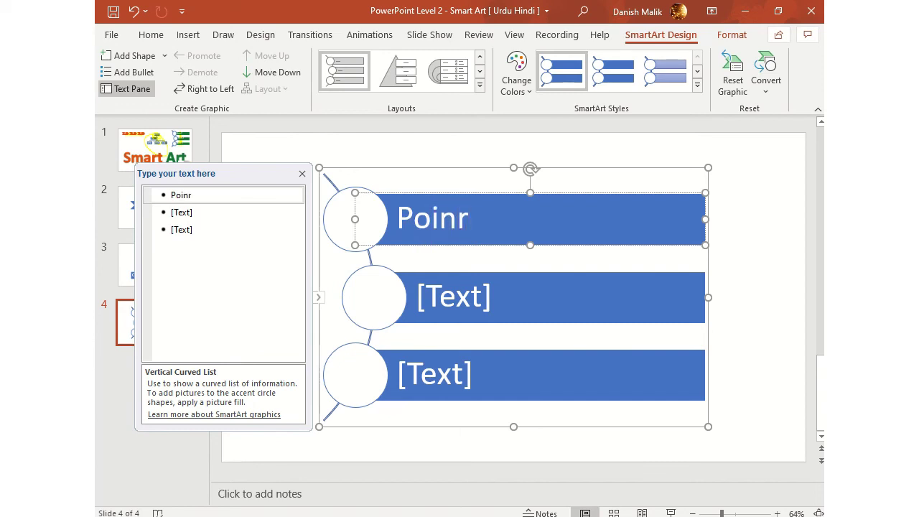
key(BackSpace)
text(t 1)
click(244, 212)
text(P)
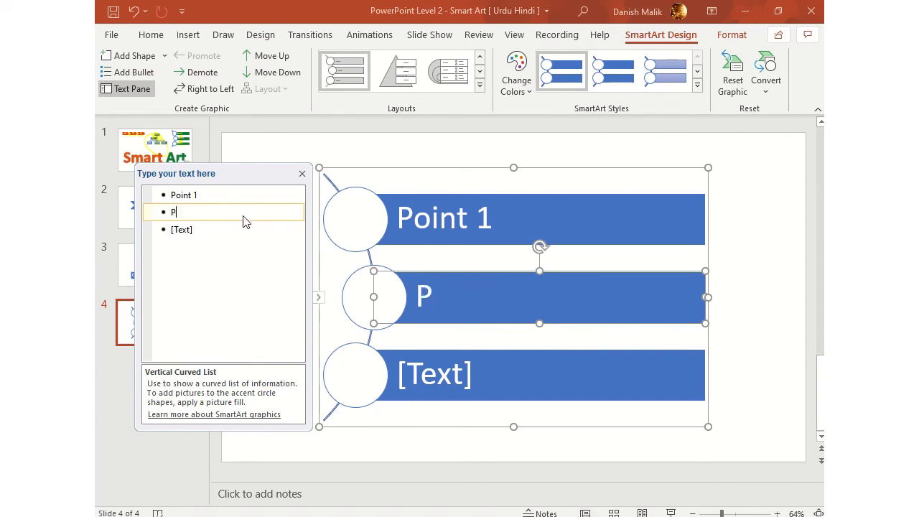
text(oin)
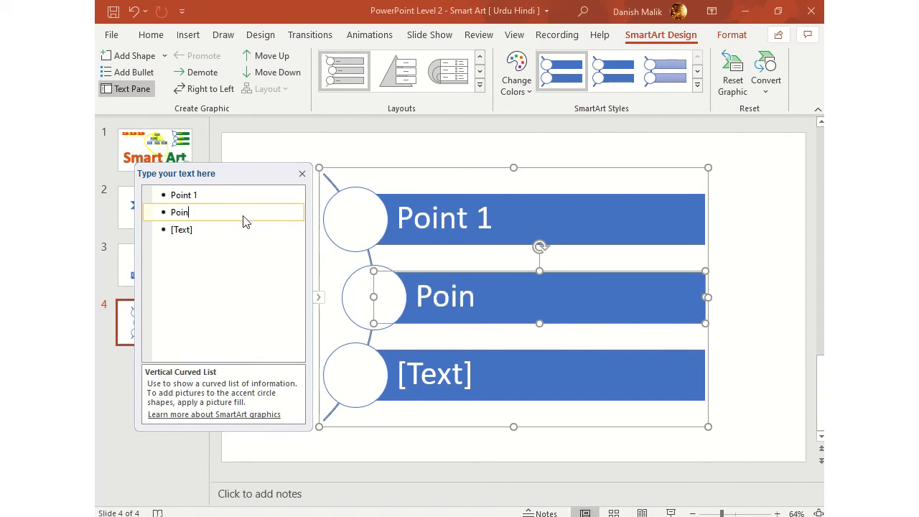
text(t 2)
key(Down)
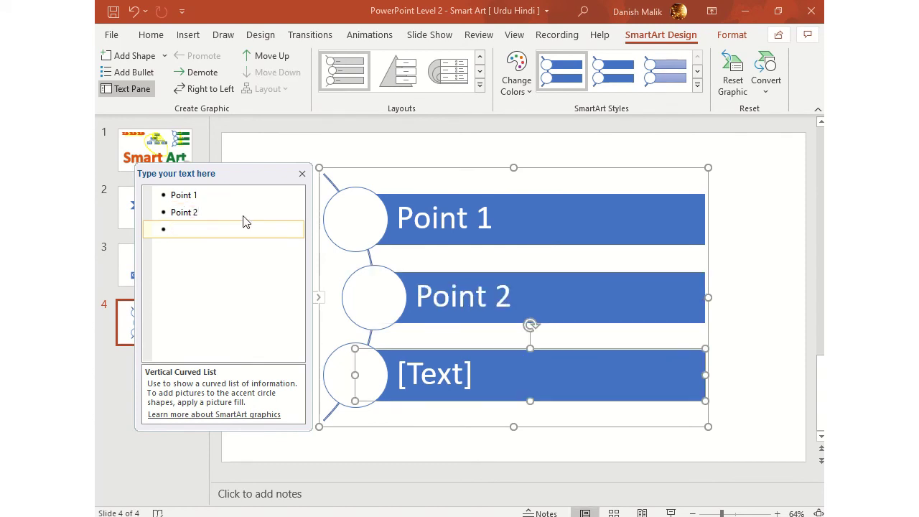
text(Point 3)
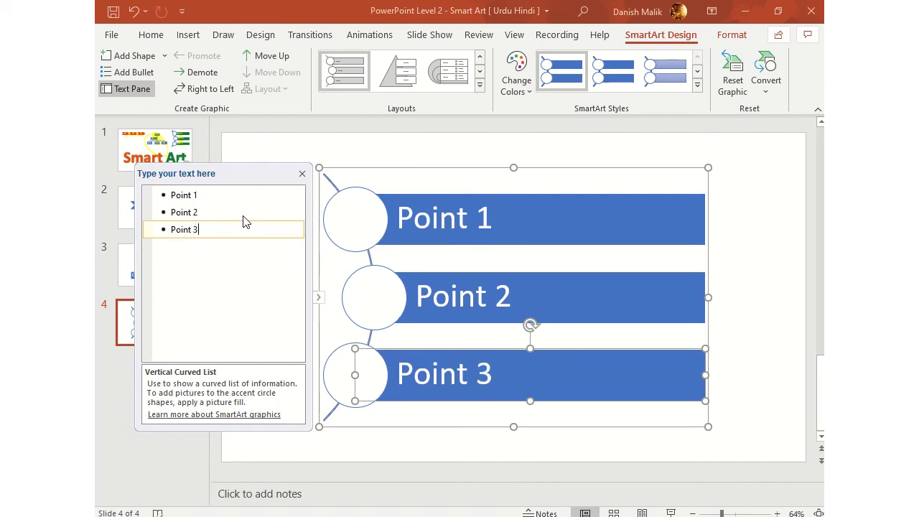
click(751, 205)
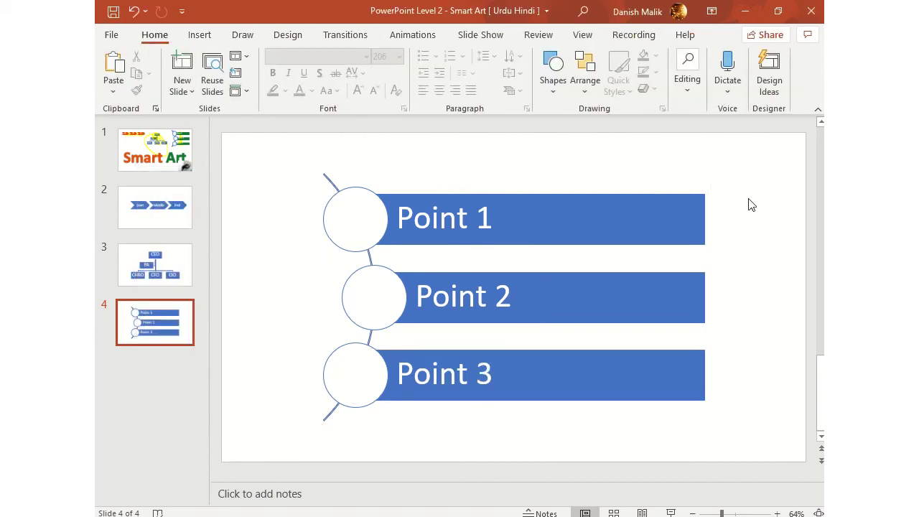